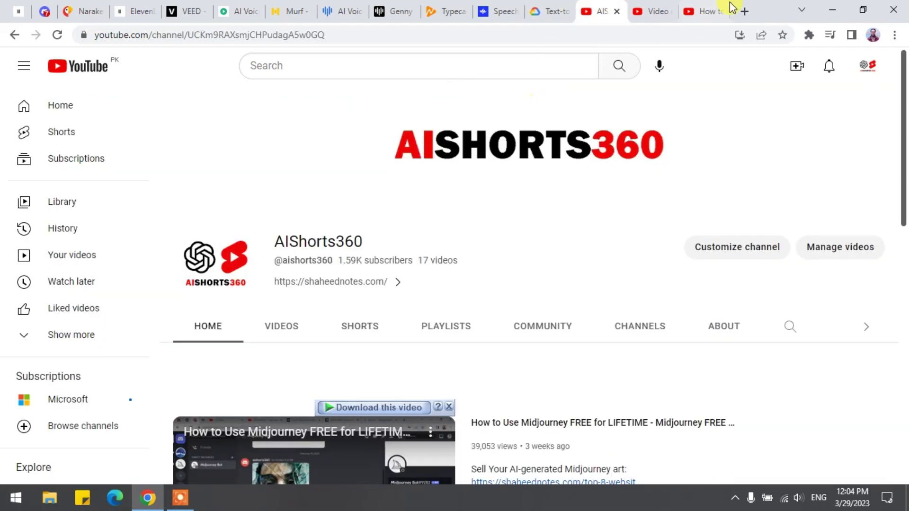
Go to the 'How to...' Midjourney FREE for LIFETIME video and skim its comments
click(708, 10)
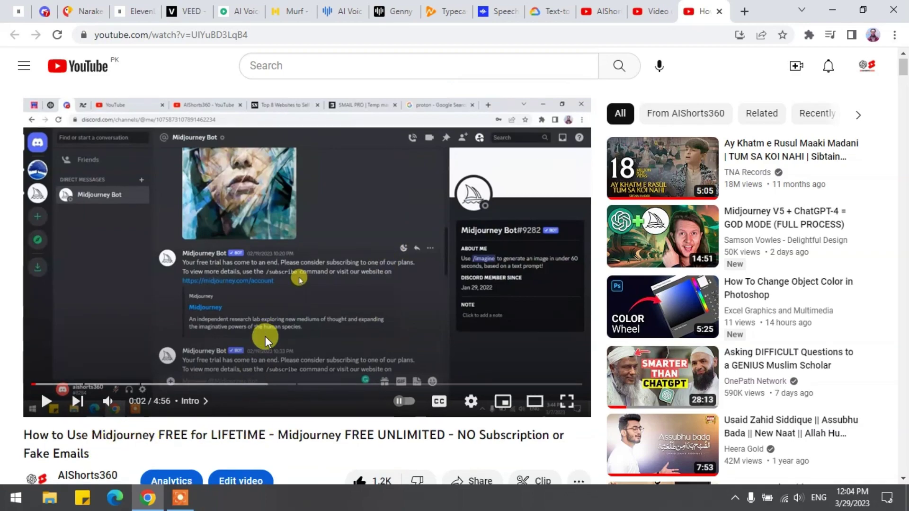
scroll(265, 336, down, 10)
scroll(265, 336, down, 5)
scroll(265, 336, down, 3)
scroll(265, 336, down, 5)
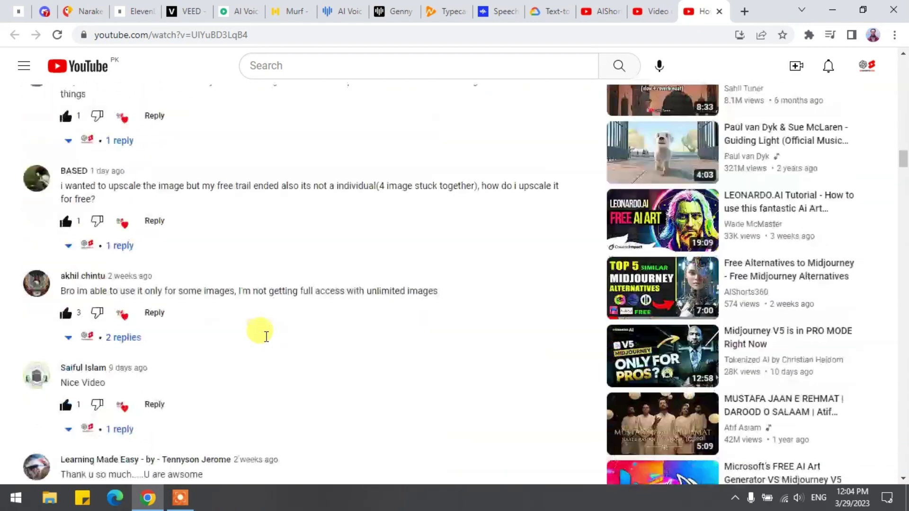
scroll(265, 336, down, 2)
scroll(265, 336, down, 3)
scroll(265, 335, down, 3)
scroll(264, 336, down, 3)
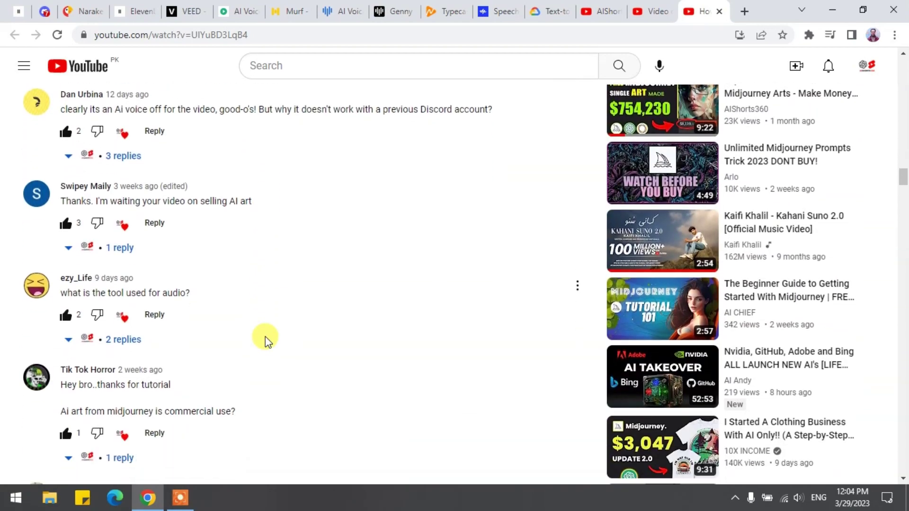
scroll(265, 336, down, 2)
scroll(265, 337, down, 5)
scroll(264, 337, down, 2)
scroll(264, 337, down, 5)
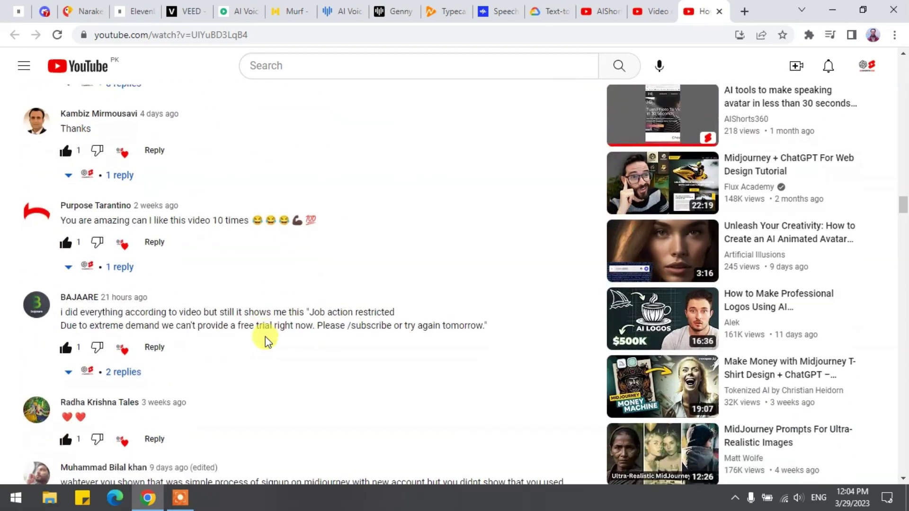
scroll(265, 337, down, 4)
scroll(264, 337, down, 3)
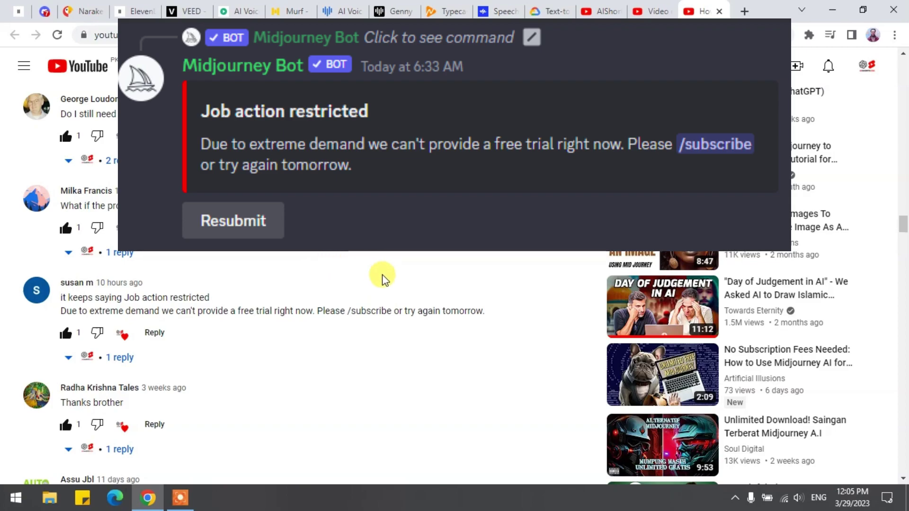
scroll(381, 277, up, 4)
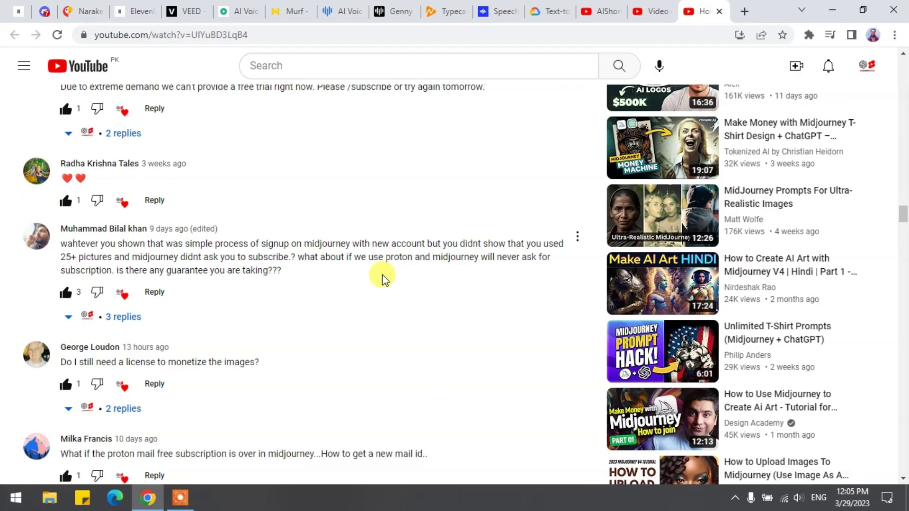
scroll(381, 277, up, 4)
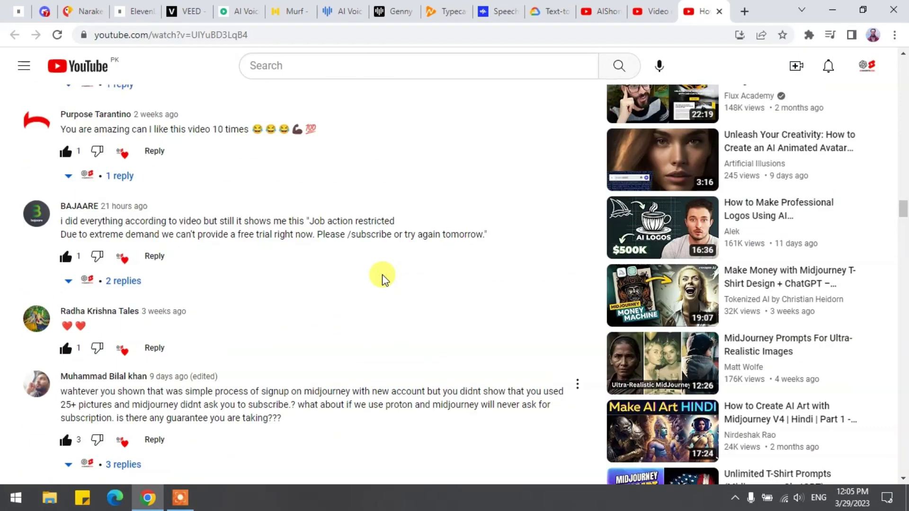
scroll(381, 278, up, 4)
scroll(381, 277, up, 4)
scroll(382, 276, up, 4)
scroll(383, 277, up, 5)
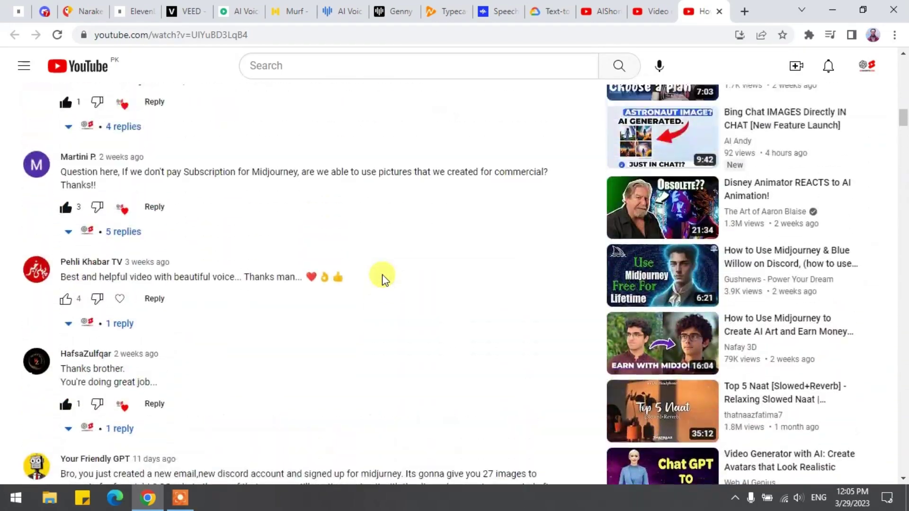
scroll(382, 277, up, 5)
scroll(382, 276, up, 4)
scroll(383, 277, up, 2)
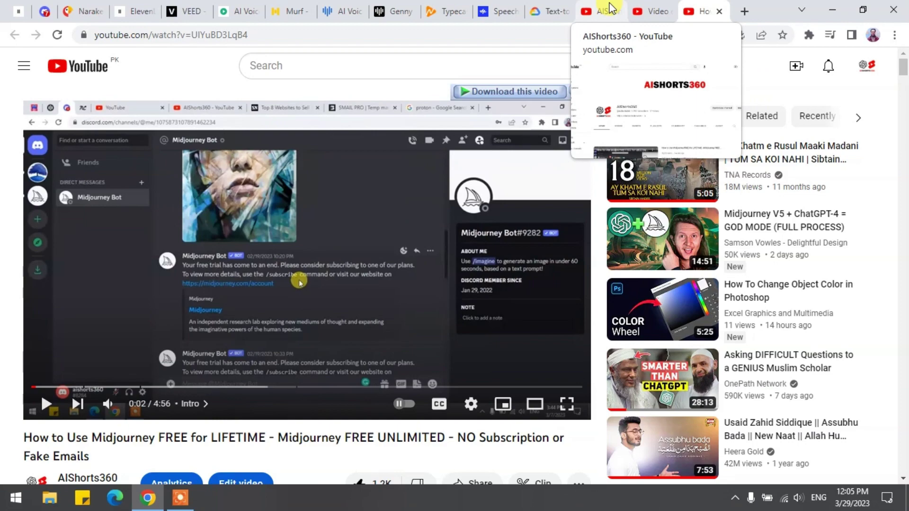
Go back to the AIShorts360 channel and browse its Shorts and Videos shelves
click(609, 9)
scroll(546, 240, down, 3)
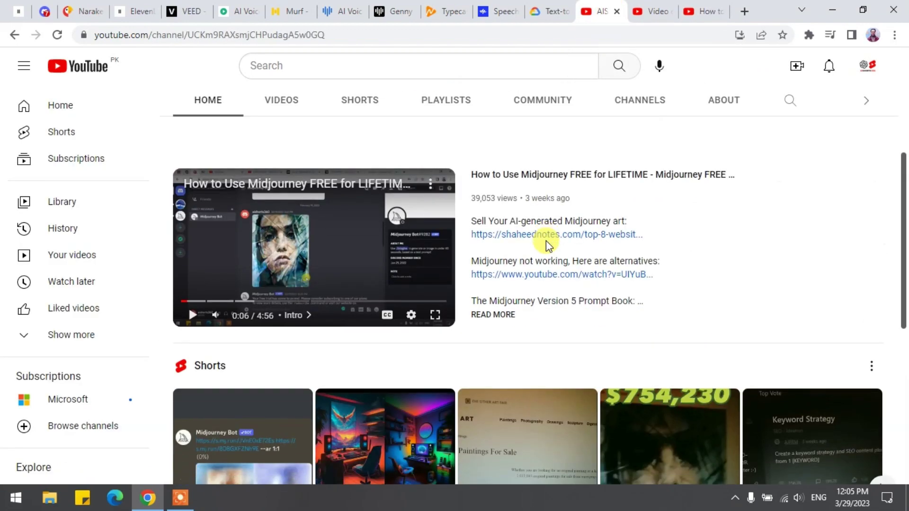
scroll(547, 245, down, 3)
scroll(547, 245, down, 3)
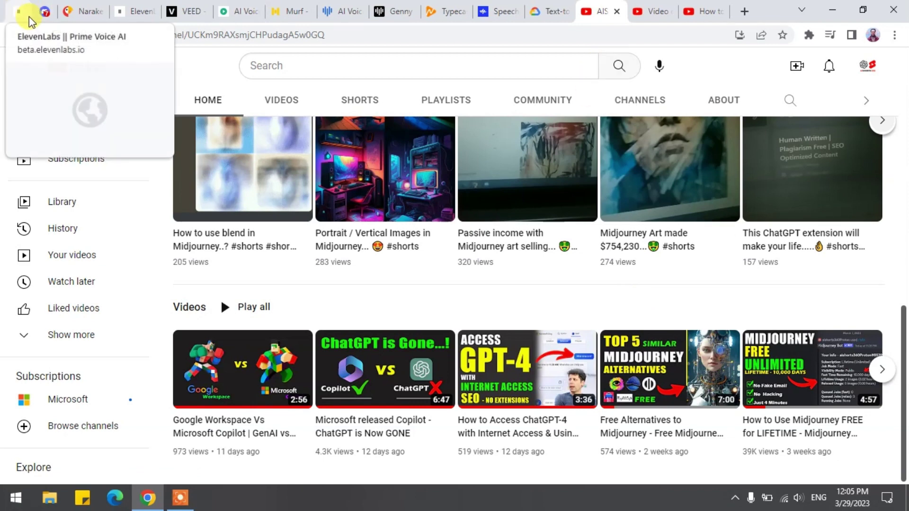
In Discord, search Server Discovery for 'blue willow' from Add a Server
click(44, 12)
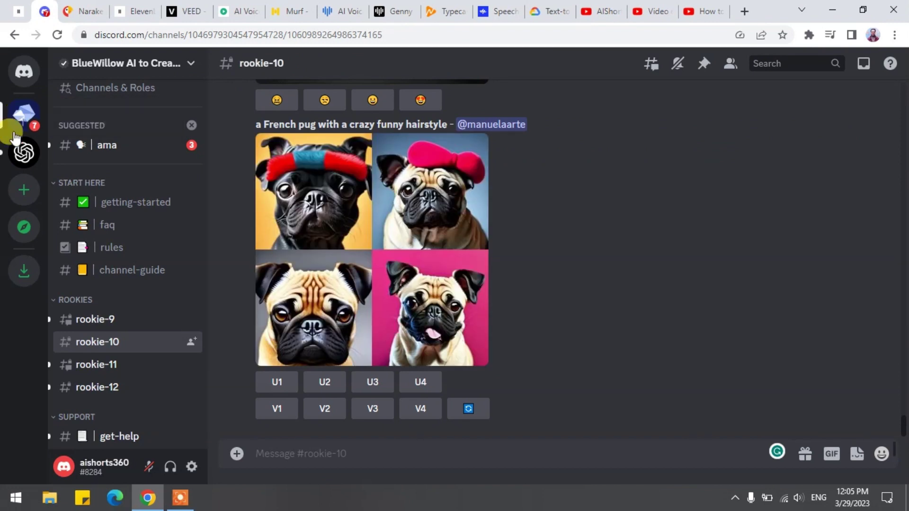
click(25, 192)
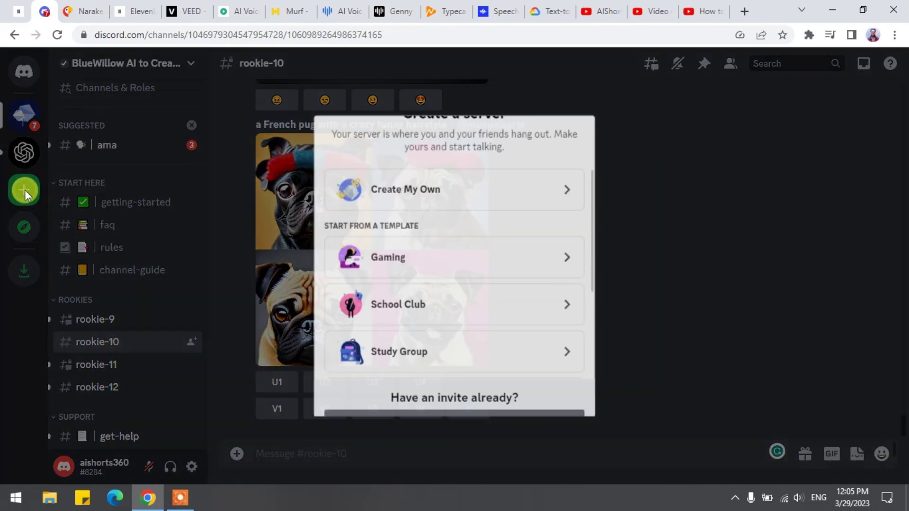
click(455, 429)
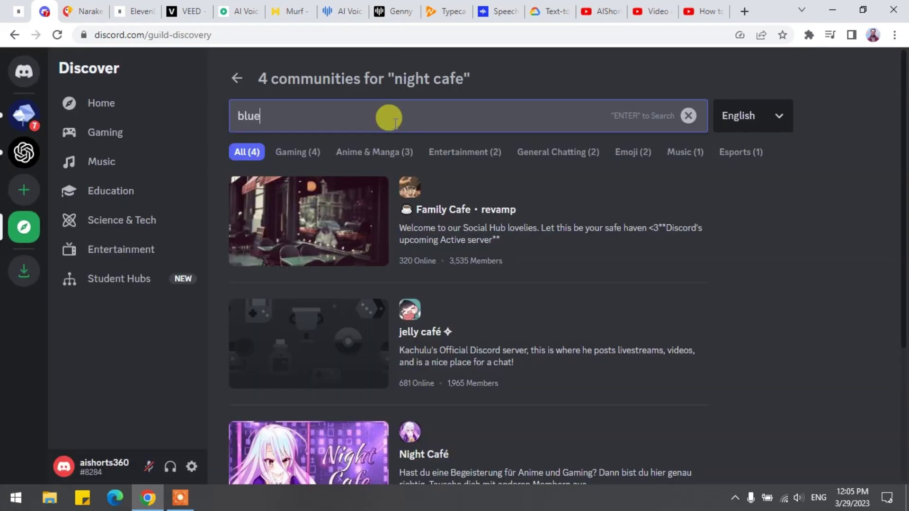
text(willo)
key(Return)
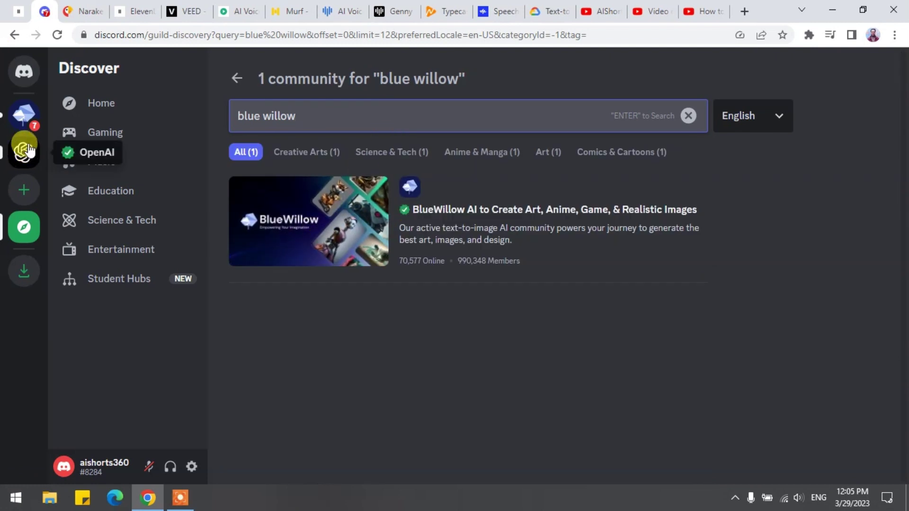
Enter the BlueWillow server, browse rookie-11, rookie-12 and rookie-9, and settle on rookie-10
click(22, 115)
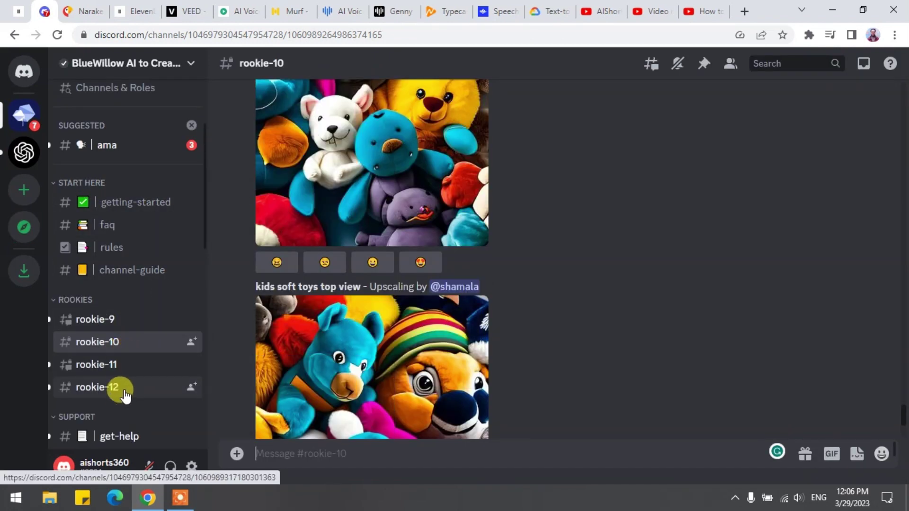
click(97, 364)
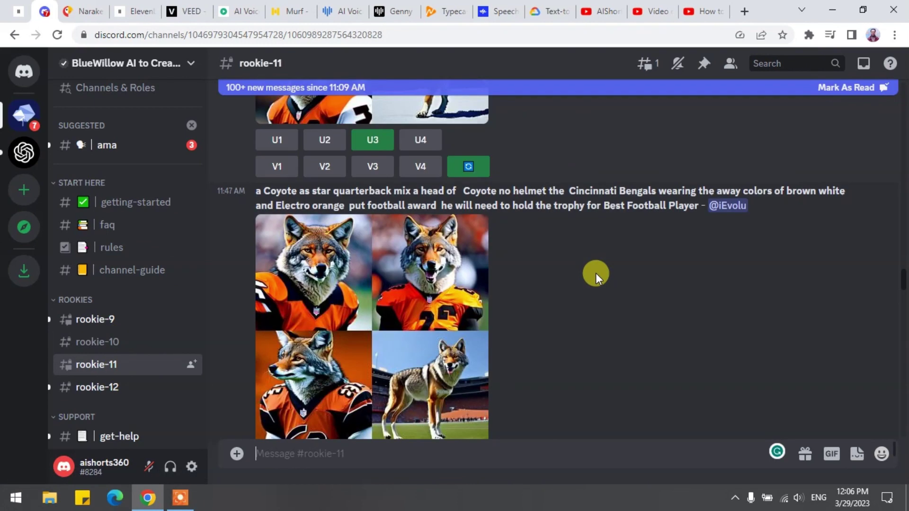
scroll(596, 273, up, 10)
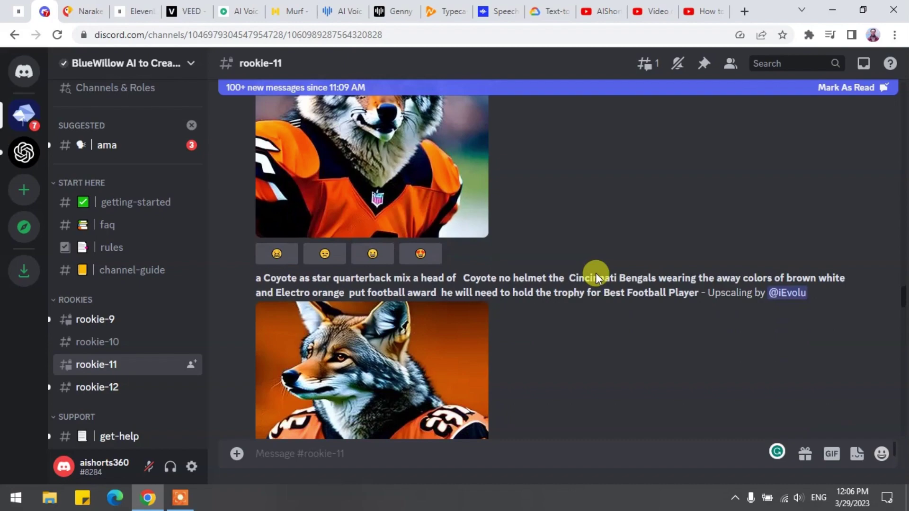
scroll(596, 272, down, 10)
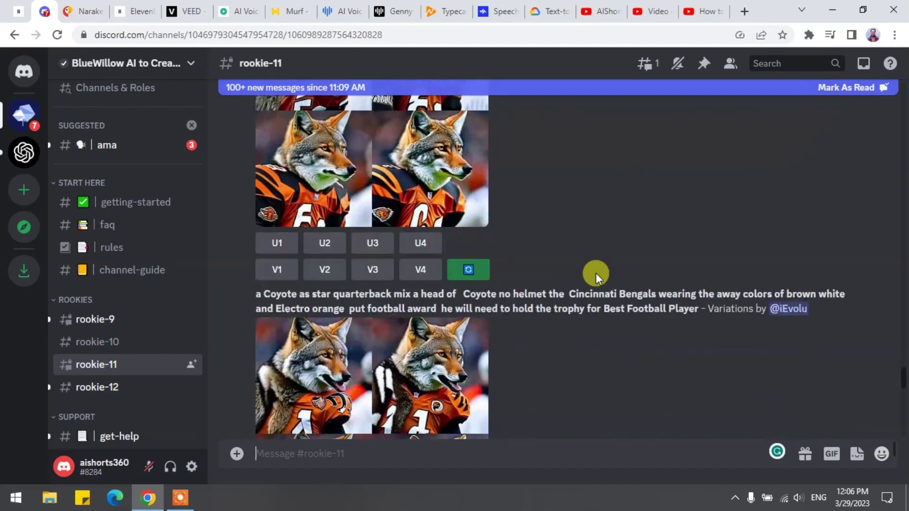
click(96, 388)
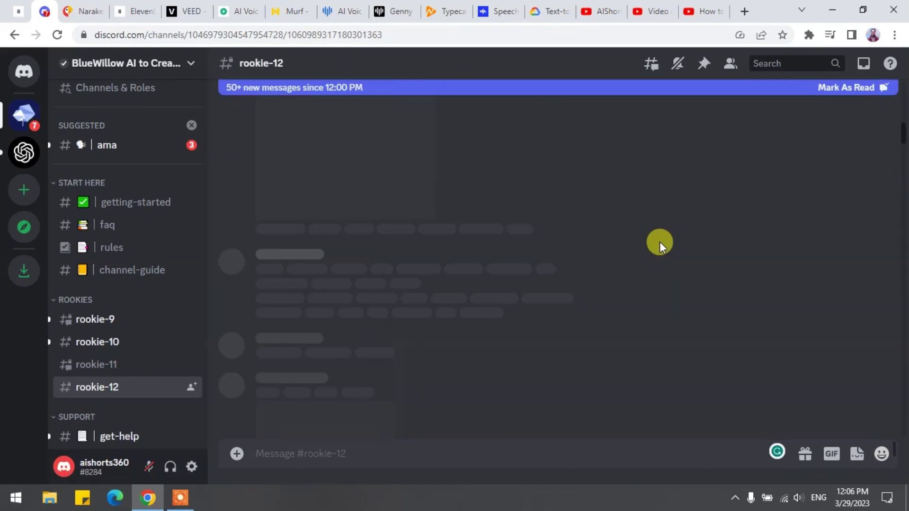
scroll(659, 241, up, 10)
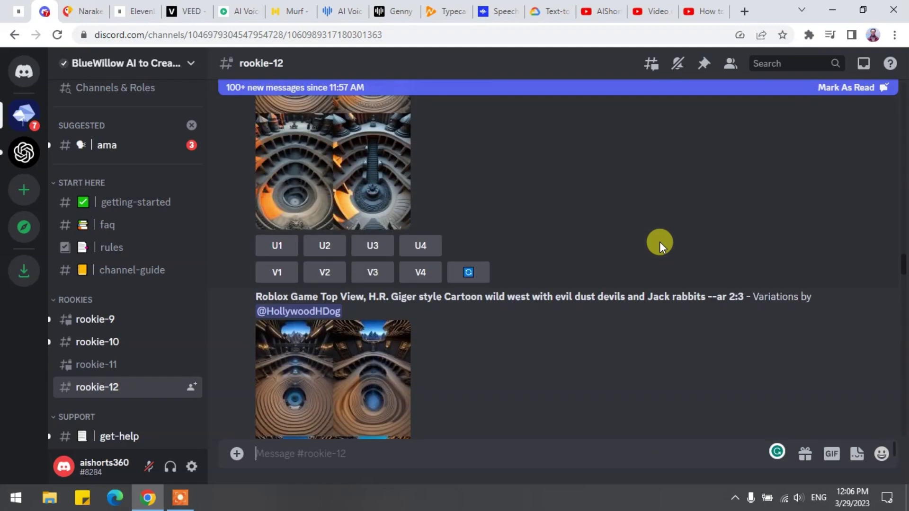
scroll(660, 242, up, 5)
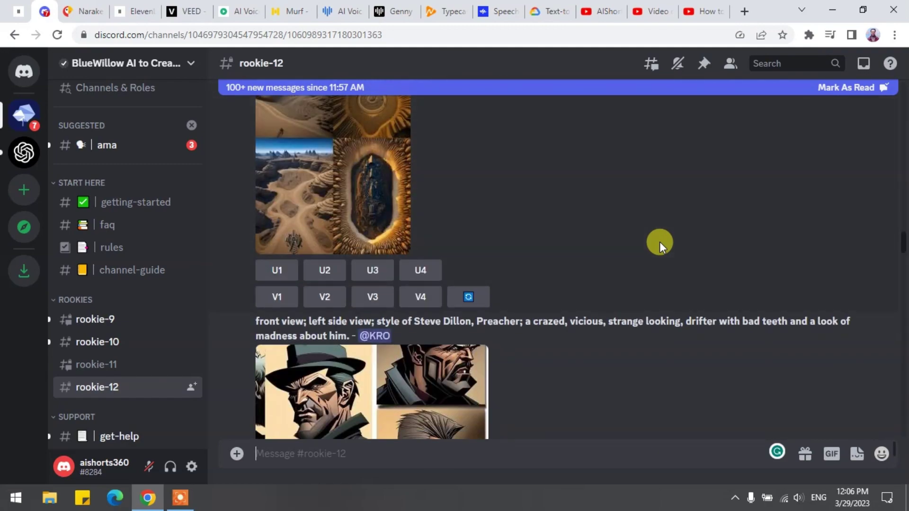
scroll(660, 242, down, 3)
scroll(659, 242, up, 5)
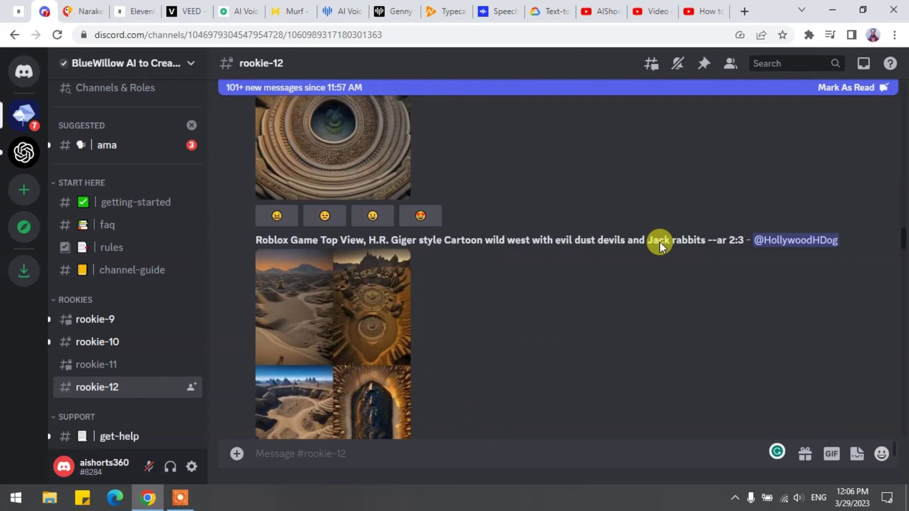
scroll(660, 241, up, 5)
scroll(660, 241, down, 4)
click(95, 319)
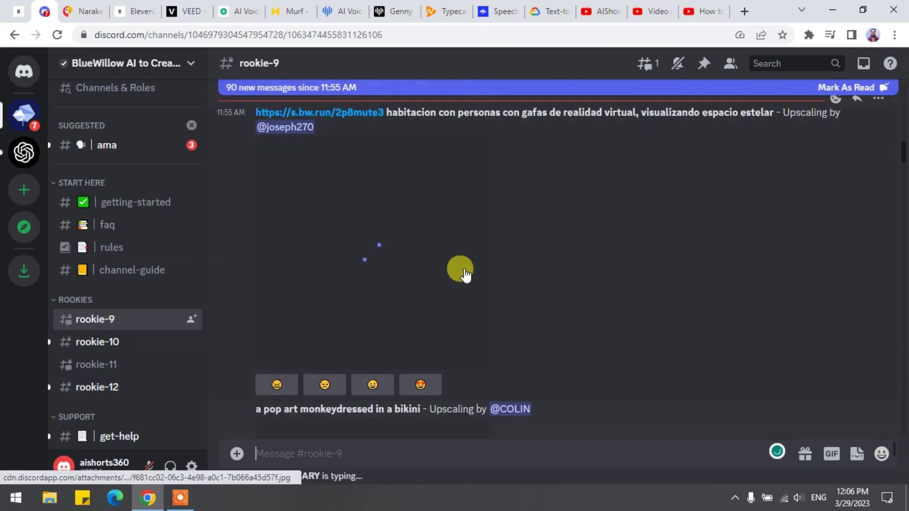
scroll(599, 233, down, 4)
scroll(598, 232, up, 2)
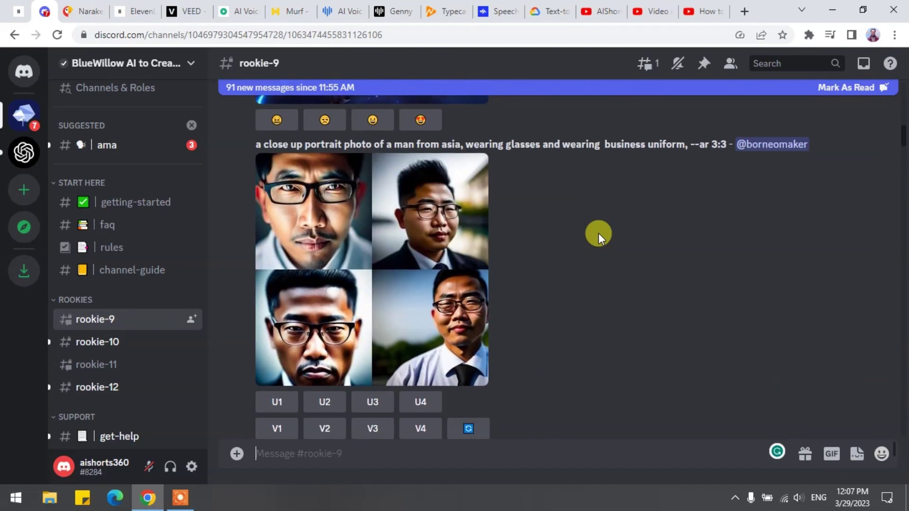
scroll(598, 233, down, 5)
scroll(598, 233, up, 3)
scroll(599, 233, up, 4)
scroll(598, 234, up, 4)
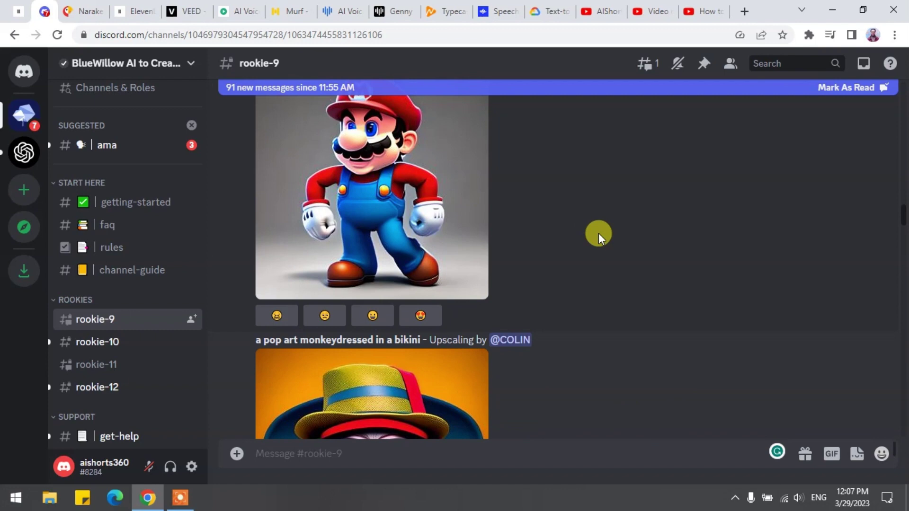
click(128, 365)
click(97, 341)
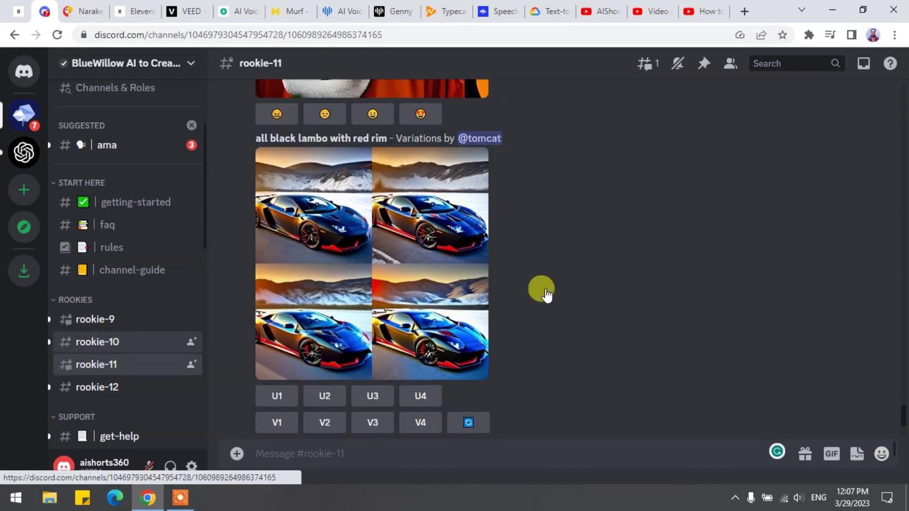
Run /imagine in rookie-10 with the prompt 'avatar of biden'
click(381, 455)
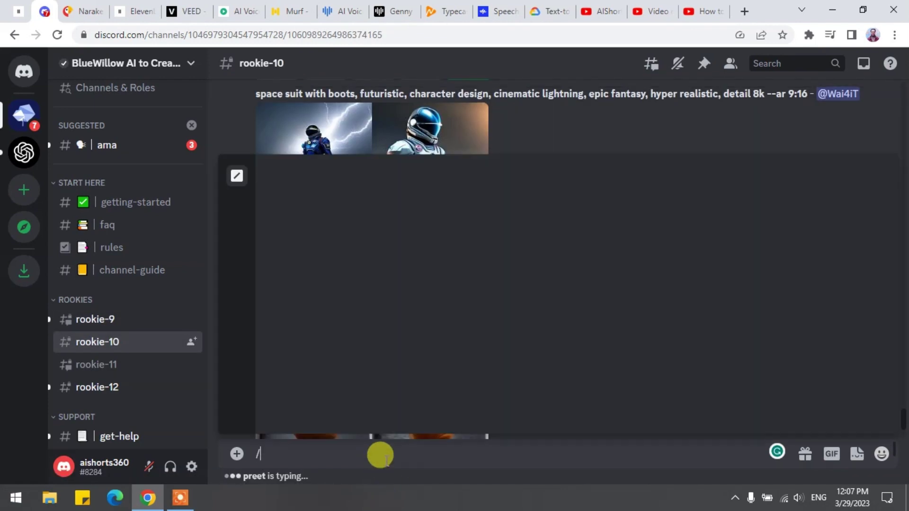
text(/ima)
key(Tab)
text(avatar of b)
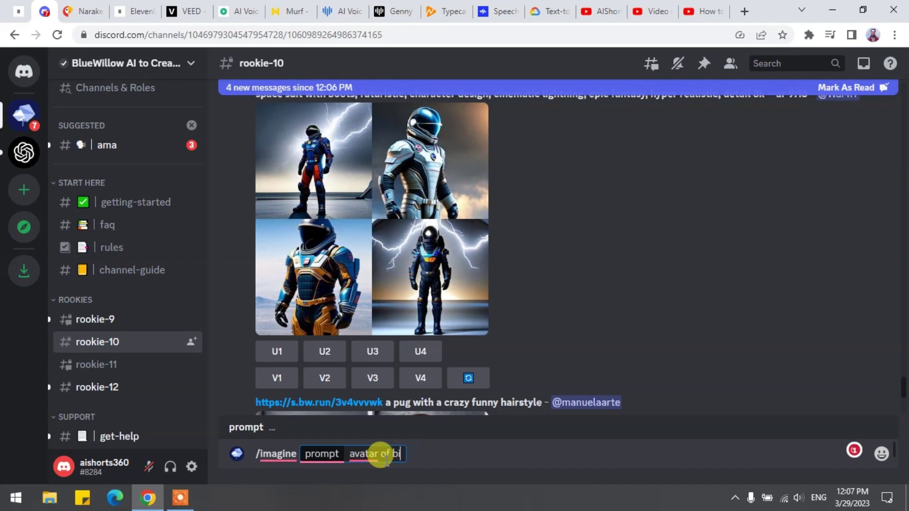
key(Return)
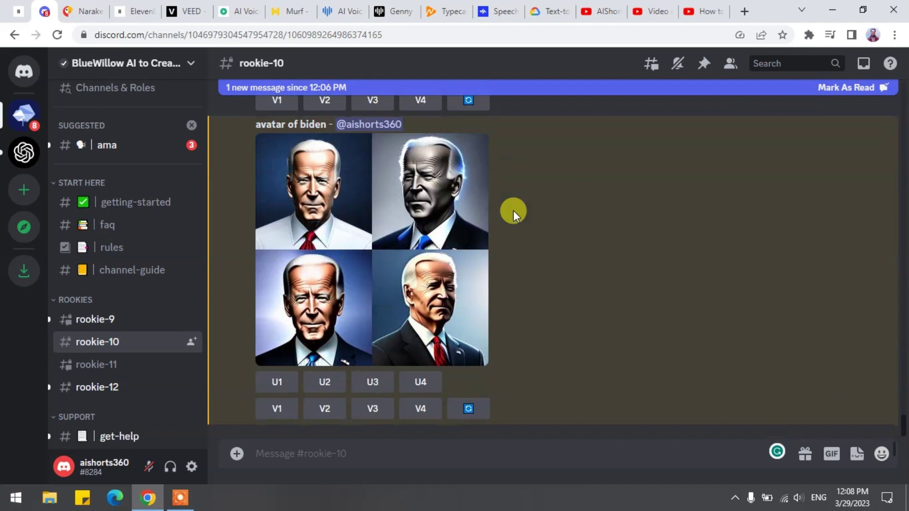
mouse_move(384, 316)
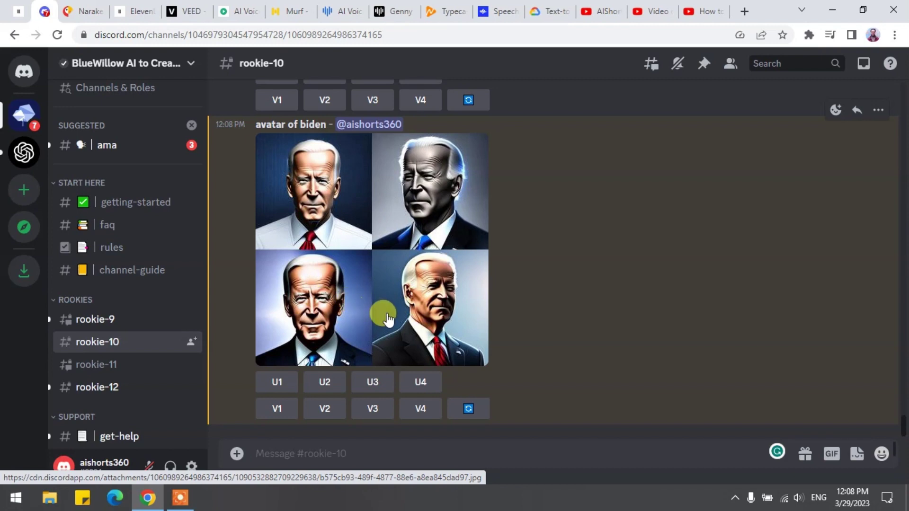
Glance at the ShaheedNotes blog, then go back to the AIShorts360 YouTube channel
click(596, 11)
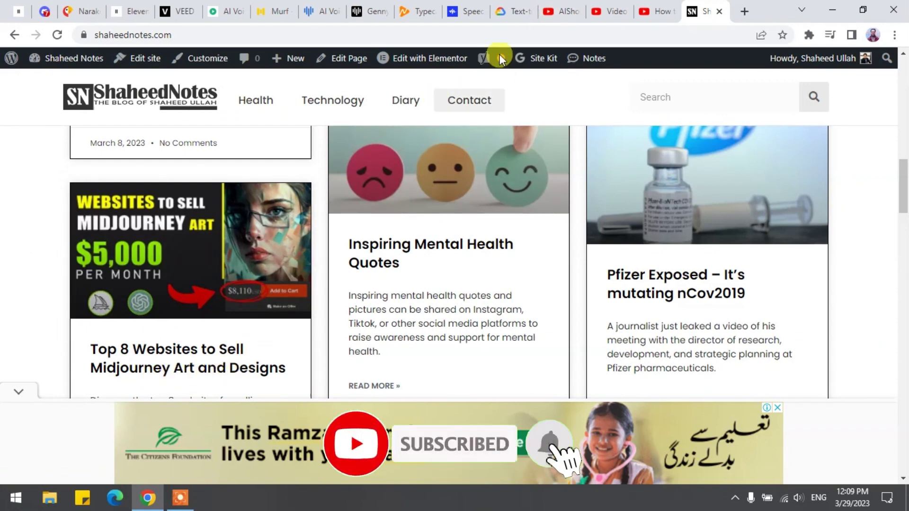
click(569, 10)
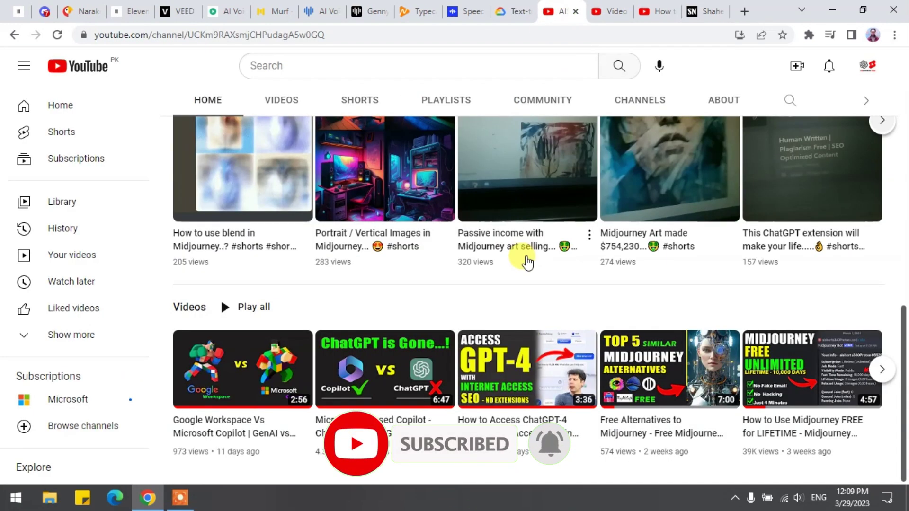